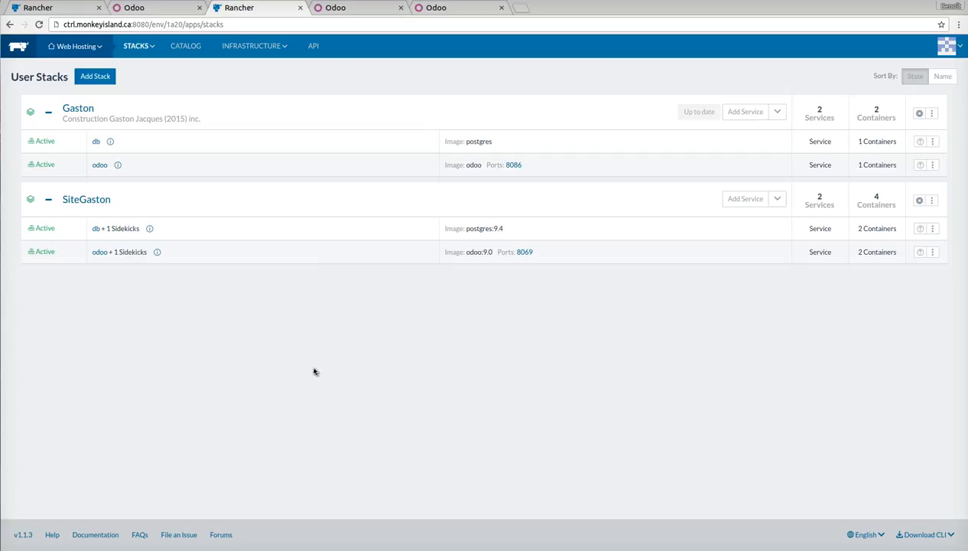
# Create a new stack named LB without importing any compose files
pyautogui.click(95, 75)
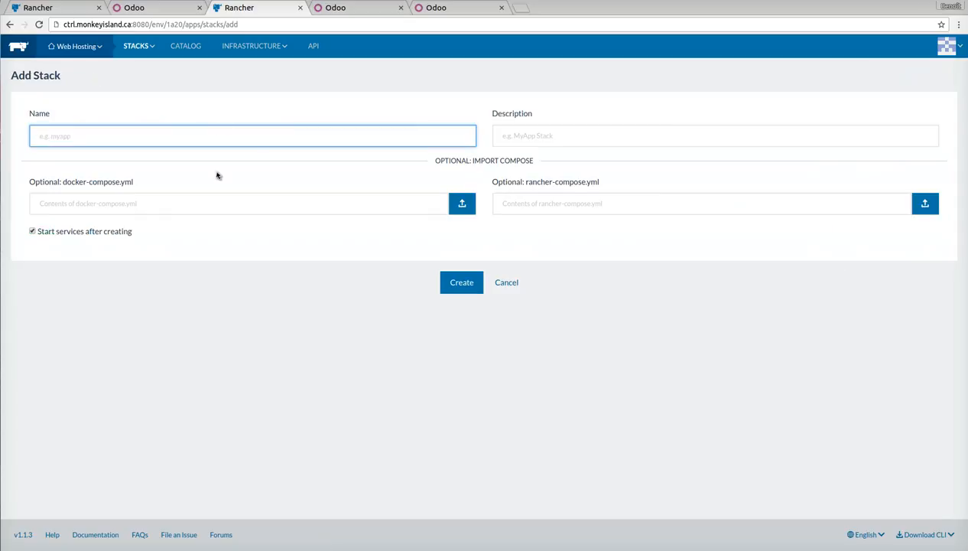
pyautogui.write('LB')
pyautogui.click(463, 282)
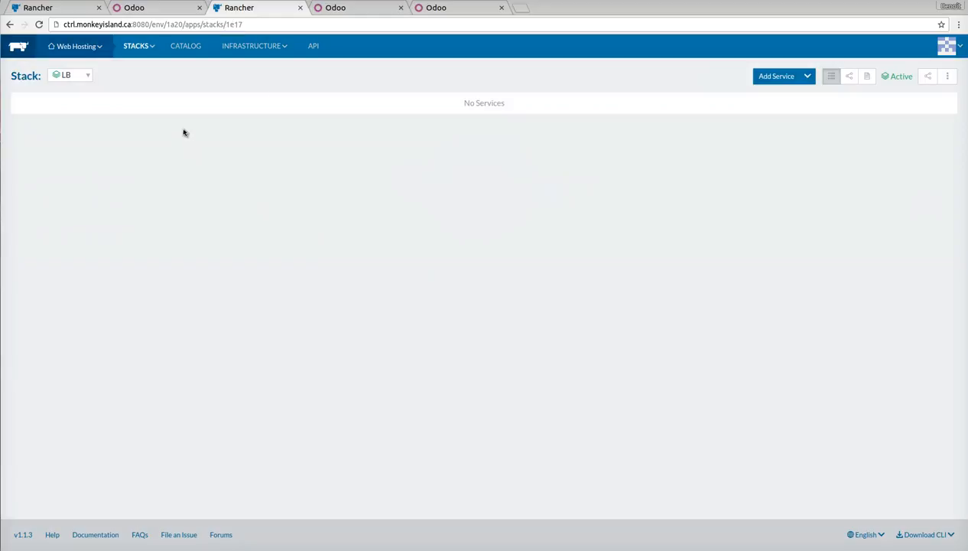
# Start adding a load balancer to the LB stack and name it http
pyautogui.click(806, 78)
pyautogui.click(800, 94)
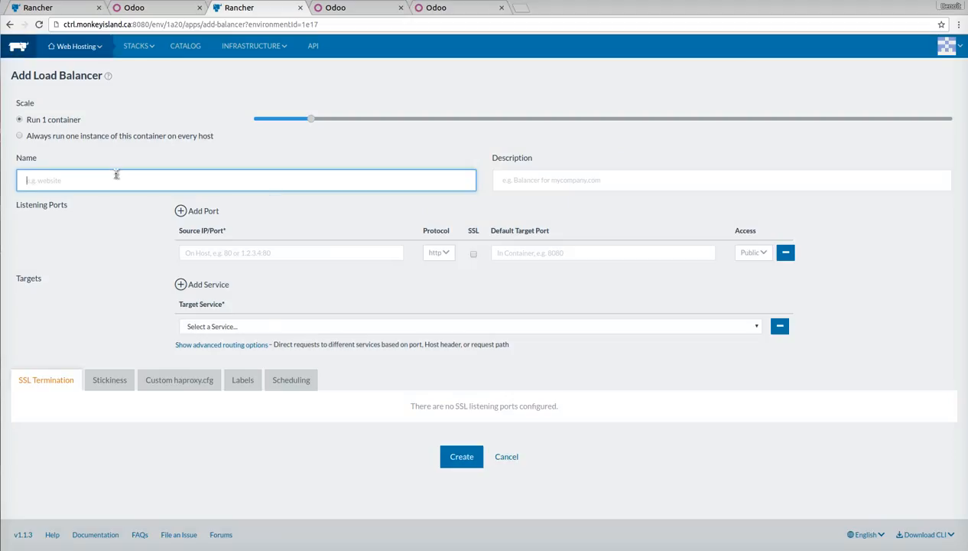
pyautogui.write('http')
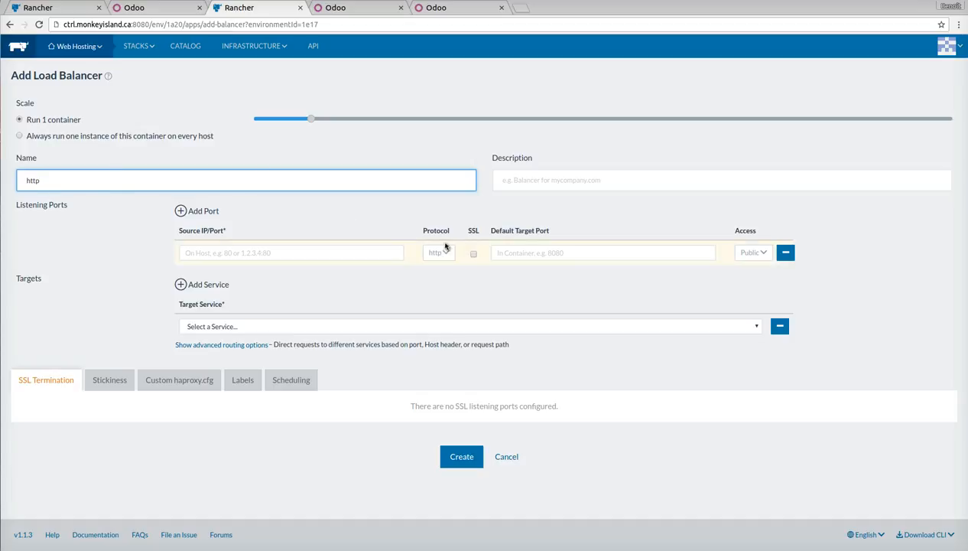
# Set the listening port's source to gastonjacques.com and its default target port to 80
pyautogui.click(340, 254)
pyautogui.write('8')
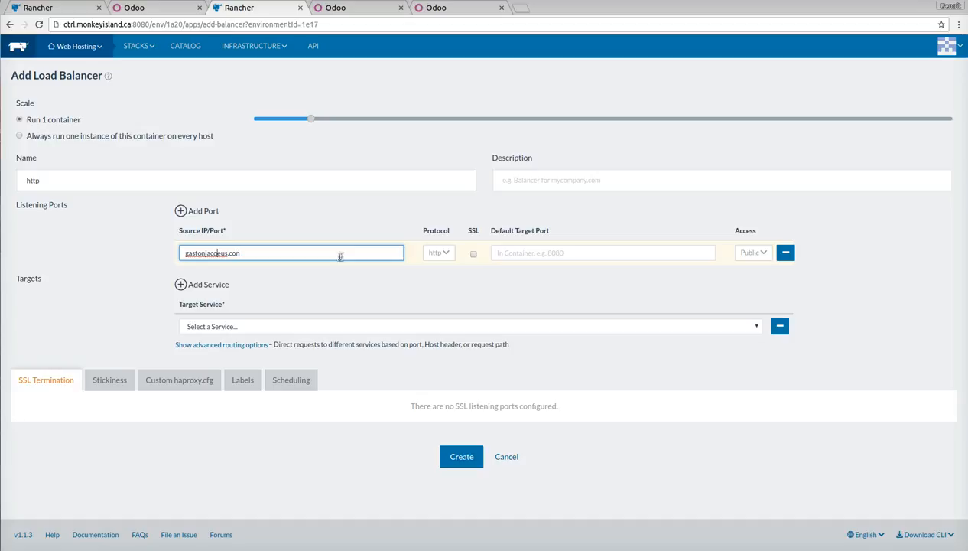
pyautogui.press('Delete')
pyautogui.write('m')
pyautogui.press('Tab')
pyautogui.click(525, 257)
pyautogui.write('80')
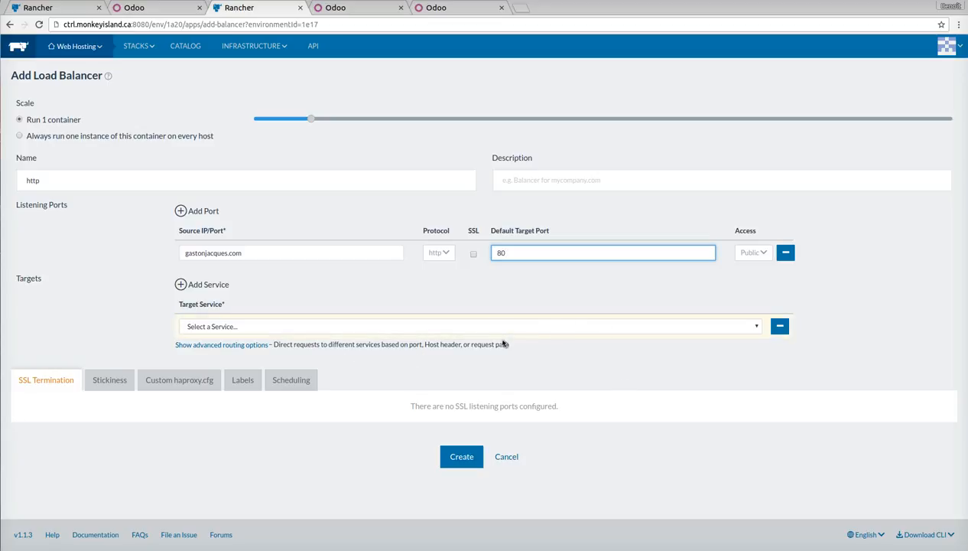
# Choose the odoo service of the SiteGaston stack as target and try to create the load balancer
pyautogui.click(754, 328)
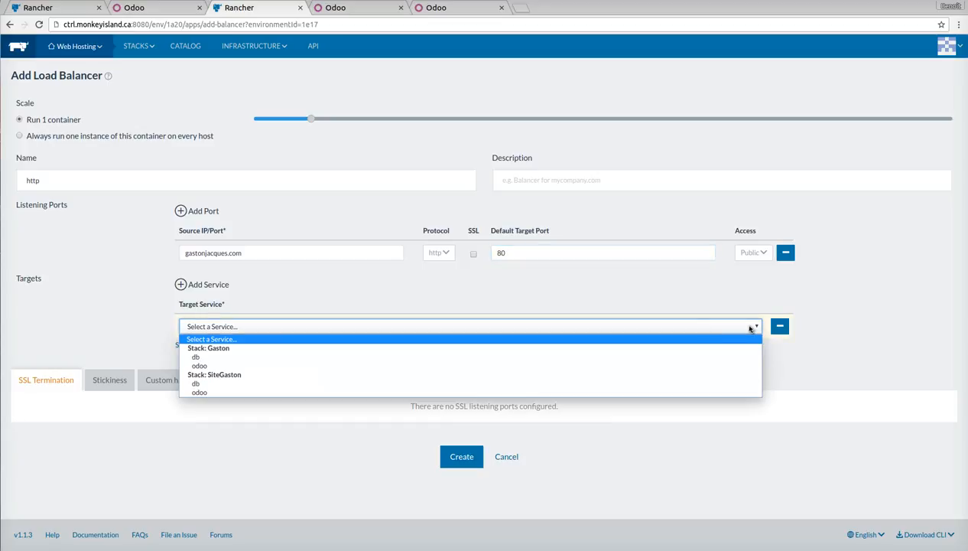
pyautogui.click(363, 393)
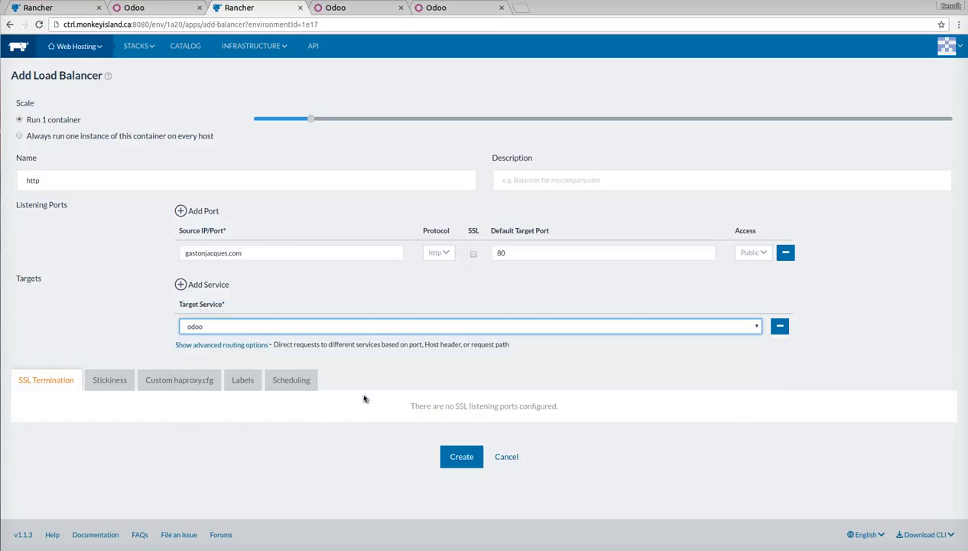
pyautogui.click(461, 457)
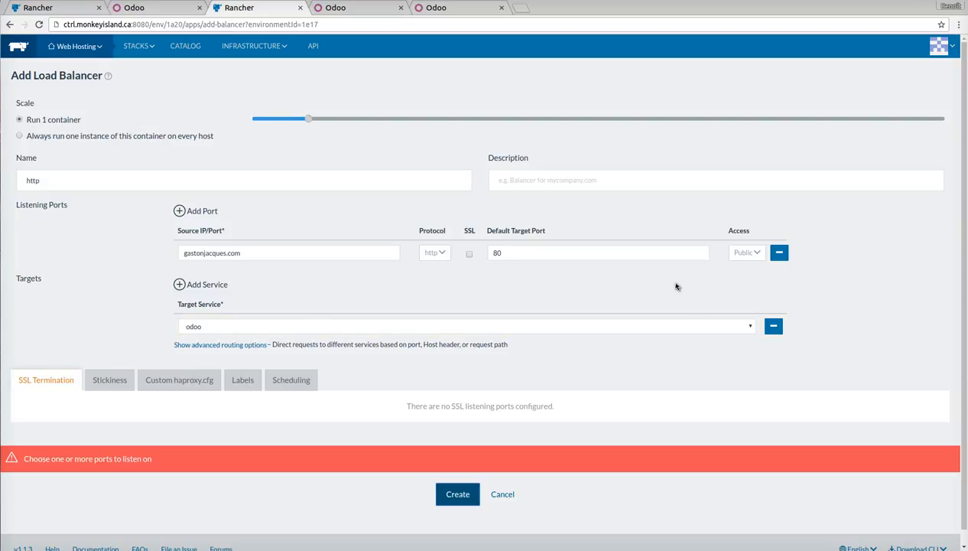
# Show the advanced routing options and give the odoo target the port 8069 and the request host gastonjacques.com
pyautogui.click(202, 344)
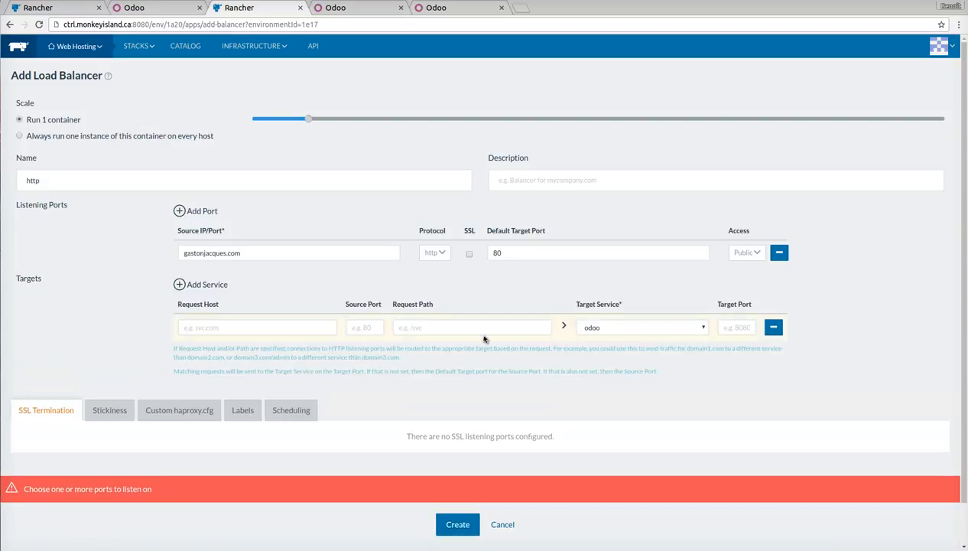
pyautogui.click(738, 328)
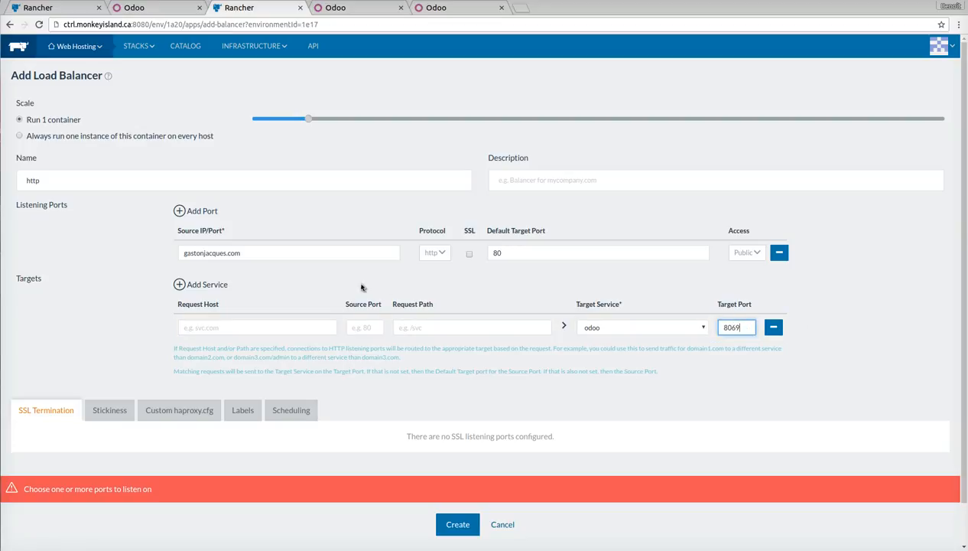
pyautogui.click(228, 256)
pyautogui.tripleClick(228, 257)
pyautogui.hotkey('ctrl', 'c')
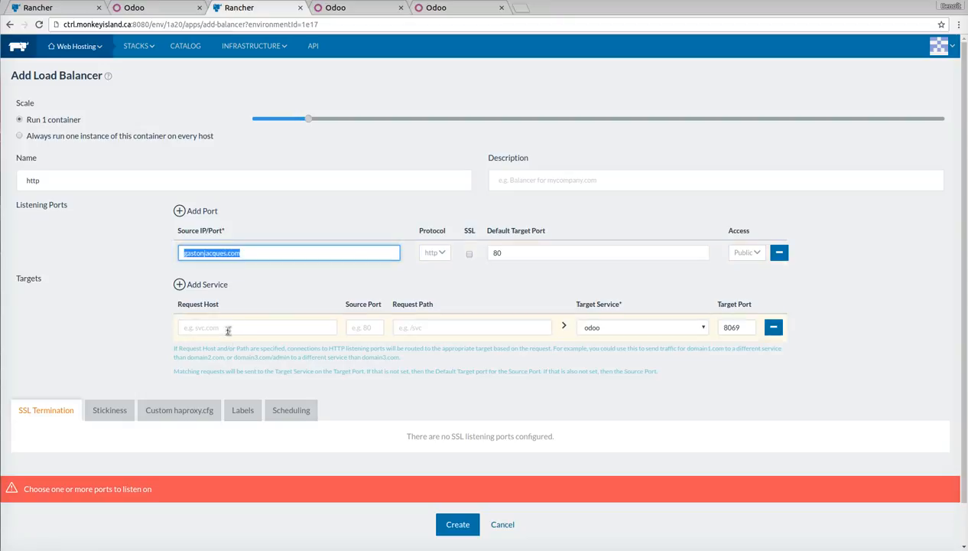
pyautogui.click(228, 329)
pyautogui.hotkey('ctrl', 'v')
# Change the listening port's source to 80 and clear its default target port
pyautogui.tripleClick(244, 251)
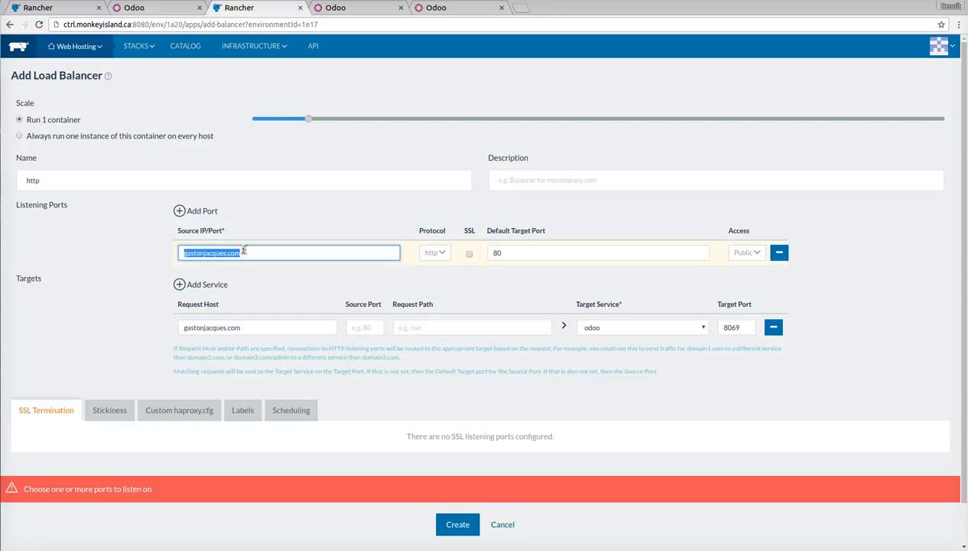
pyautogui.press('BackSpace')
pyautogui.write('80')
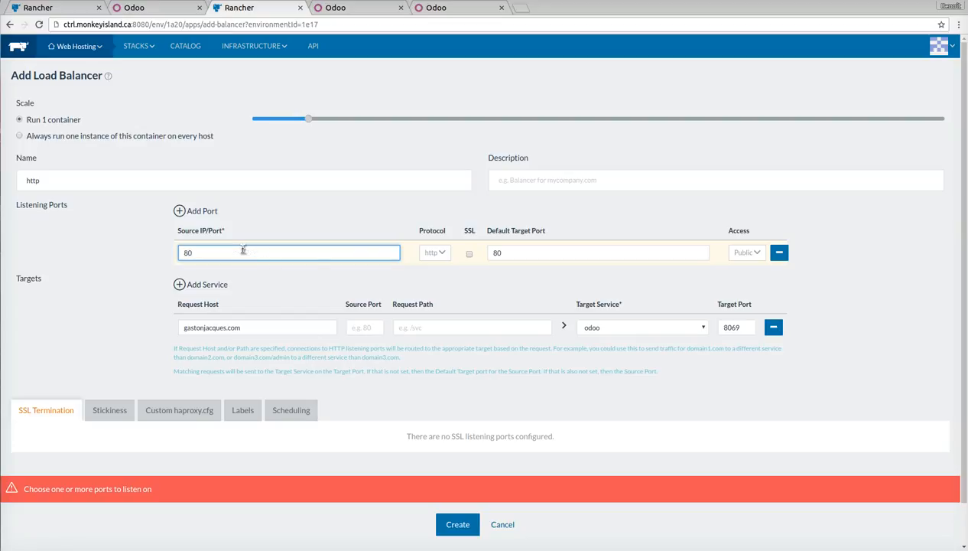
pyautogui.doubleClick(495, 250)
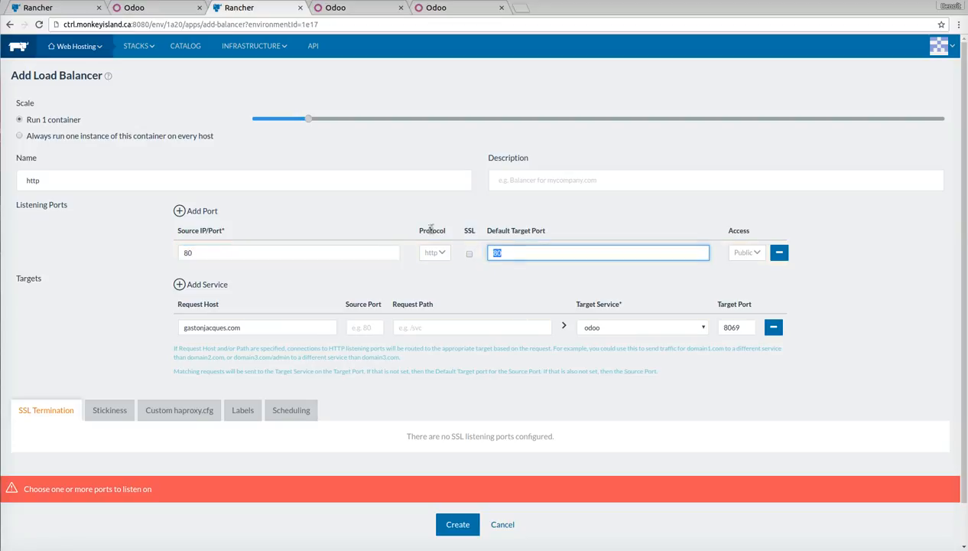
pyautogui.press('BackSpace')
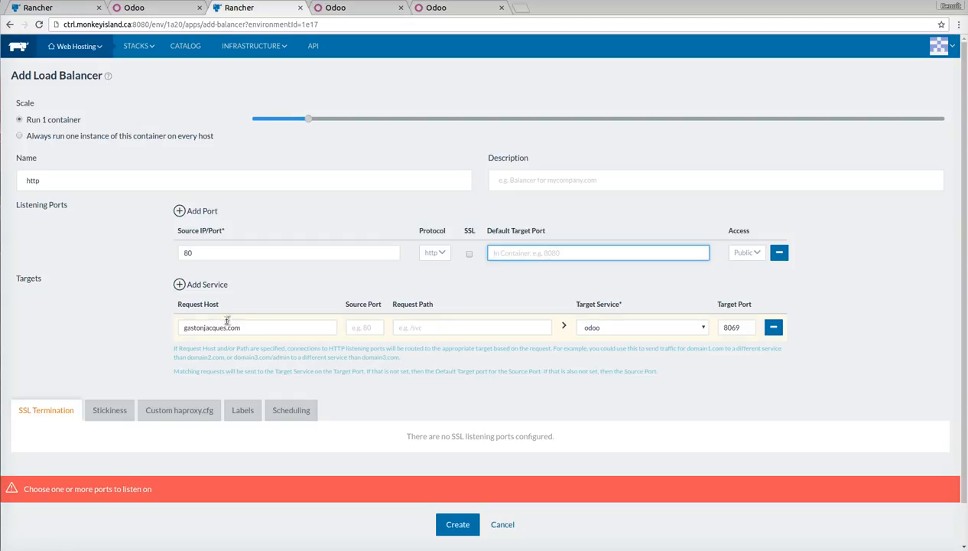
# Set the odoo target's source port to 80 and create the load balancer
pyautogui.click(354, 328)
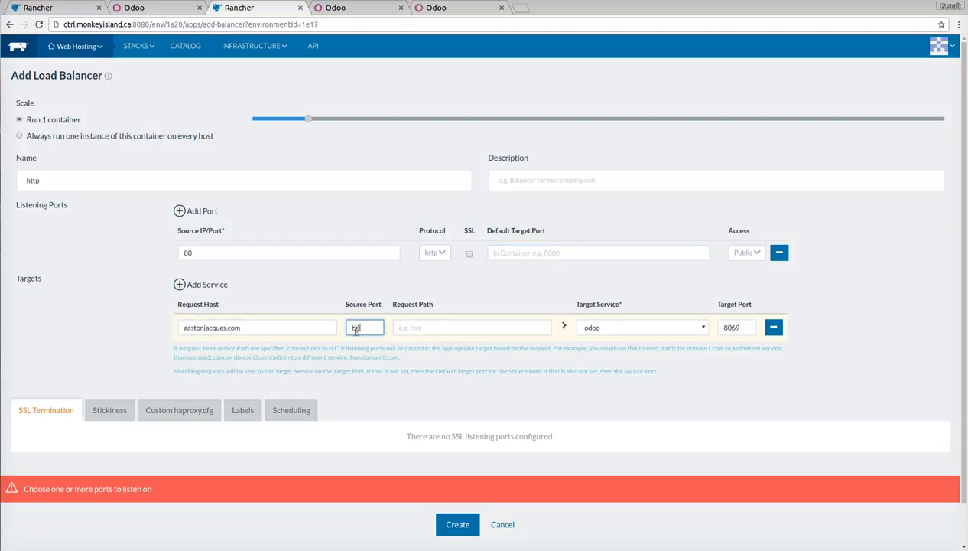
pyautogui.write('80')
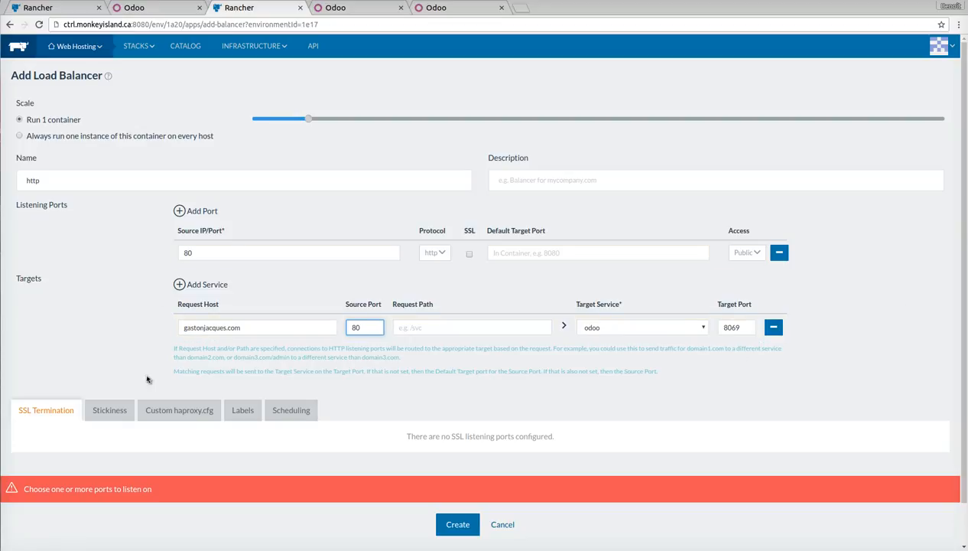
pyautogui.scroll(-1, 267, 414)
pyautogui.click(459, 482)
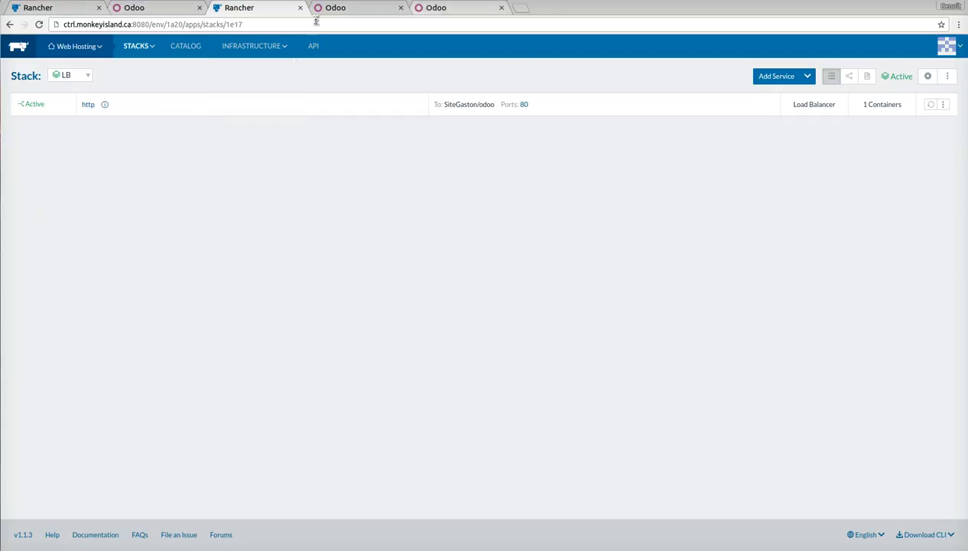
# Test the load balancer by loading gastonjacques.com in the browser tab showing the Odoo login page, and reload its root address
pyautogui.click(341, 8)
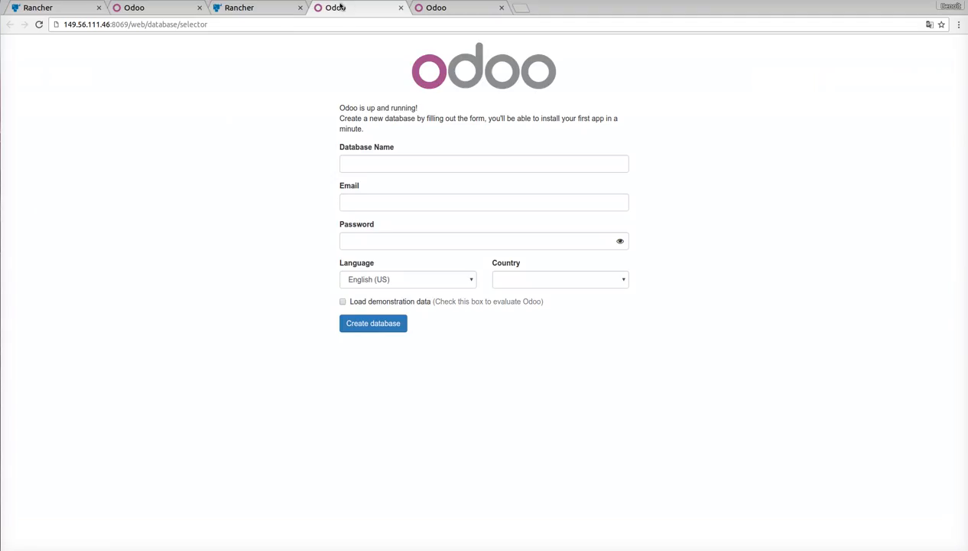
pyautogui.click(173, 8)
pyautogui.click(187, 28)
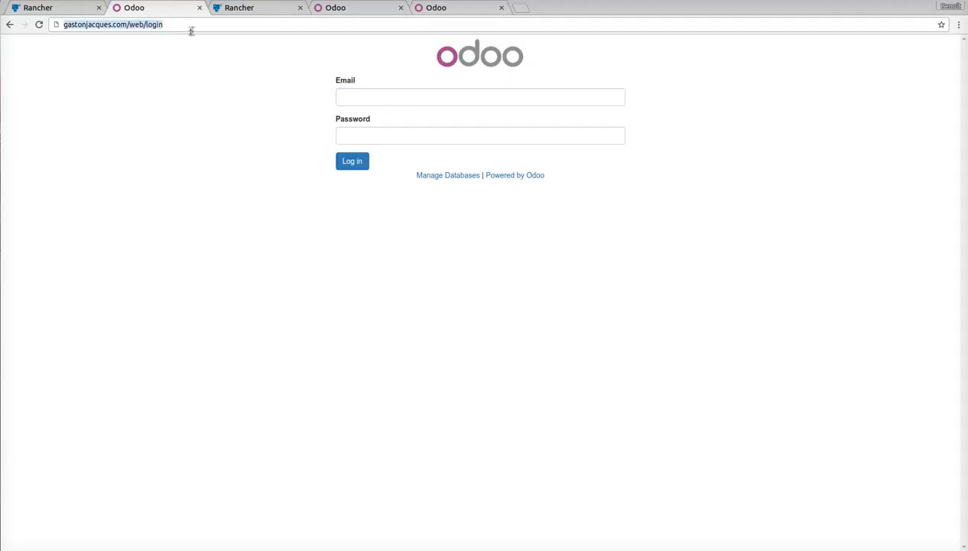
pyautogui.write('gastonjacques.com/web/database/selector')
pyautogui.press('Return')
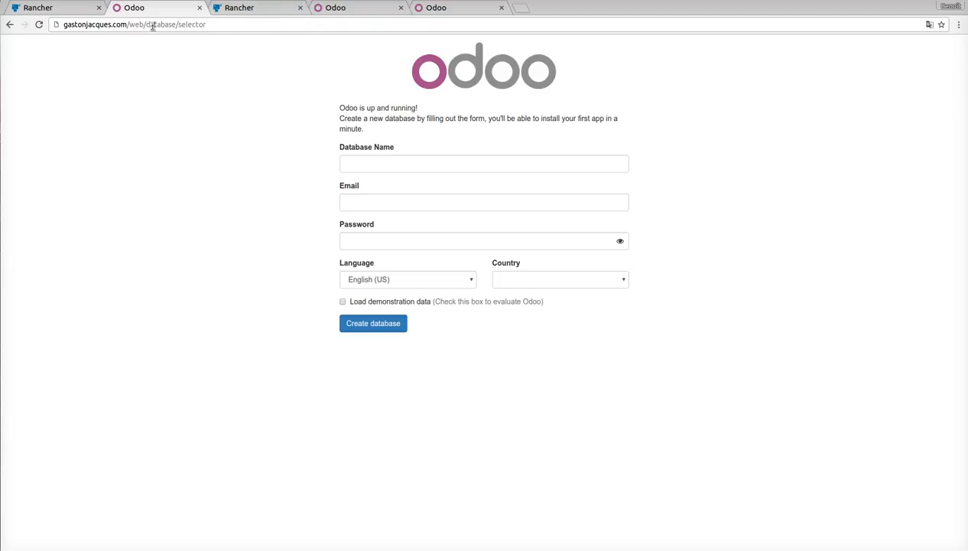
pyautogui.moveTo(127, 24); pyautogui.dragTo(411, 53)
pyautogui.press('BackSpace')
pyautogui.press('Return')
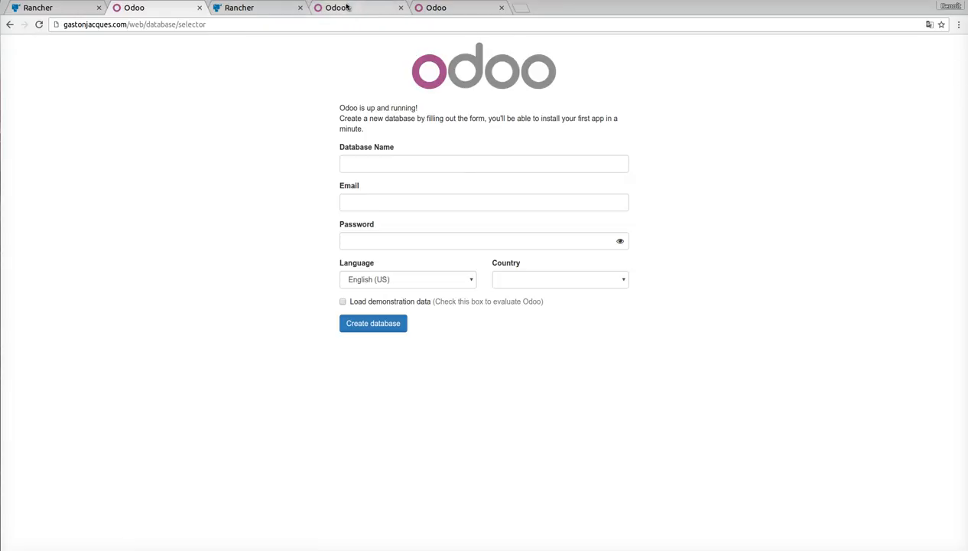
# Back in Rancher, edit the http load balancer to target the odoo service of the Gaston stack and save it
pyautogui.click(275, 8)
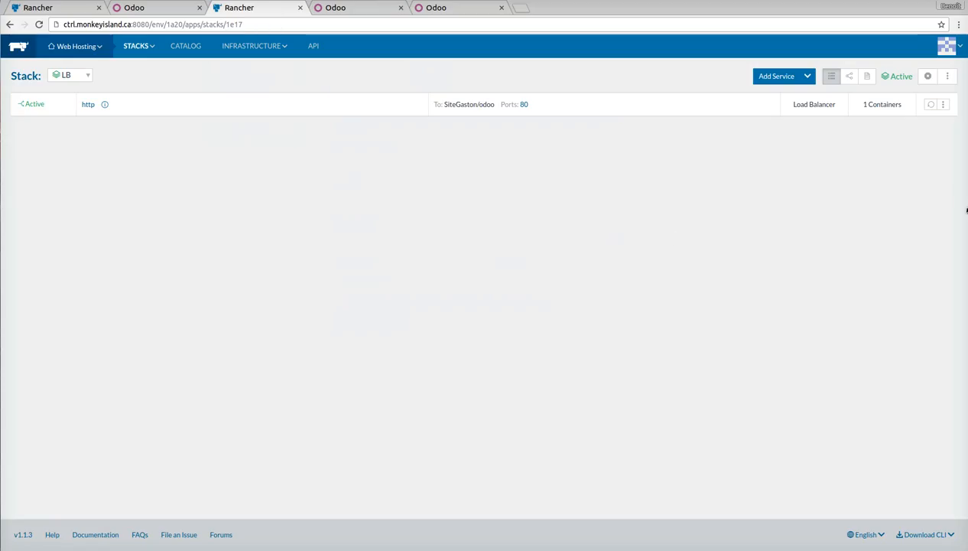
pyautogui.click(944, 104)
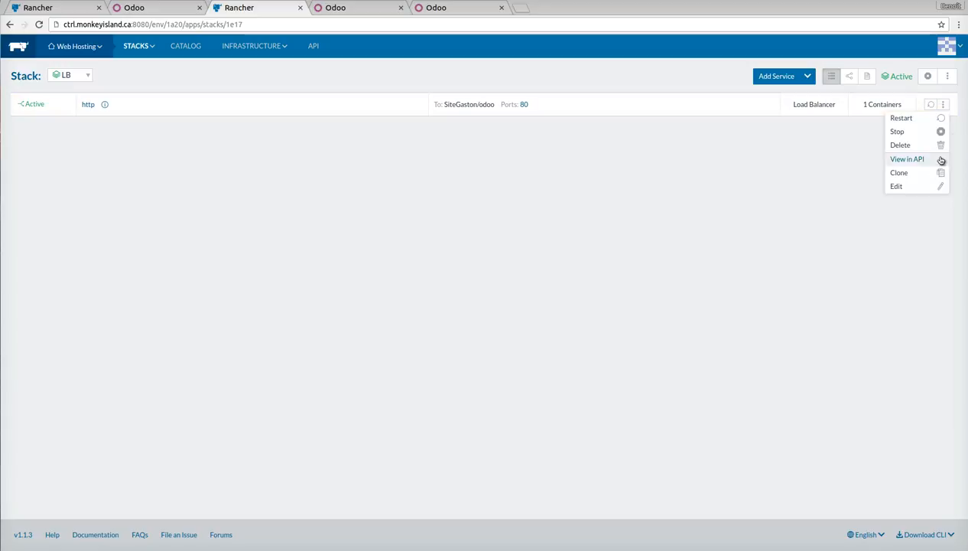
pyautogui.click(922, 188)
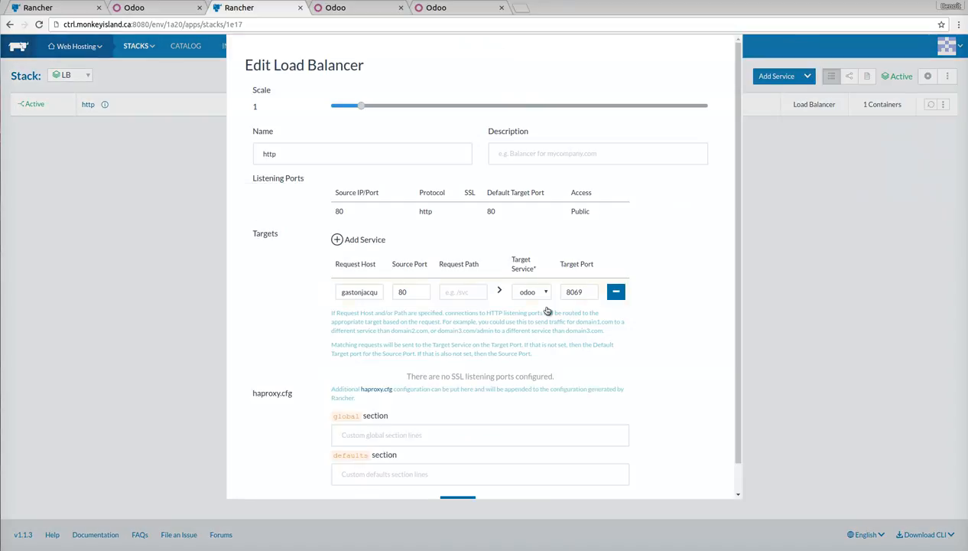
pyautogui.click(547, 293)
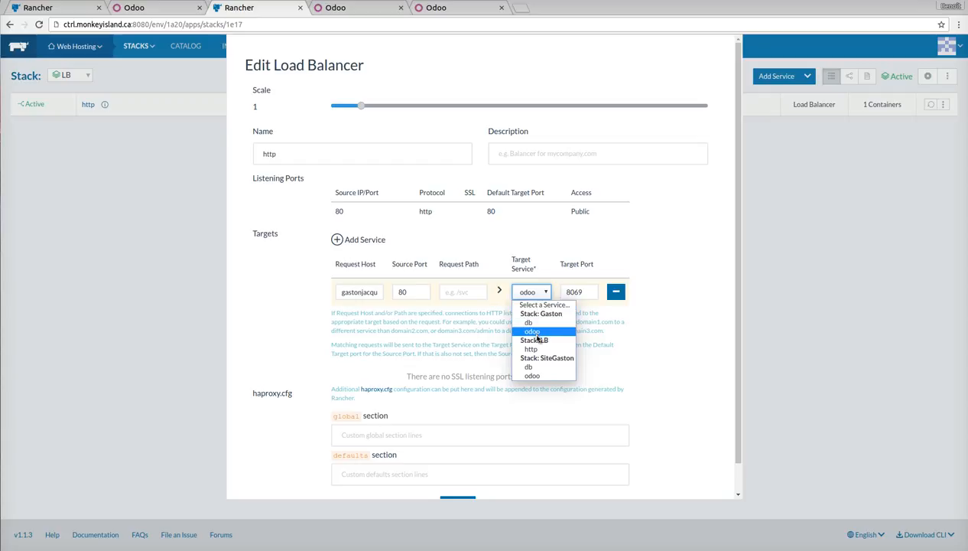
pyautogui.click(538, 334)
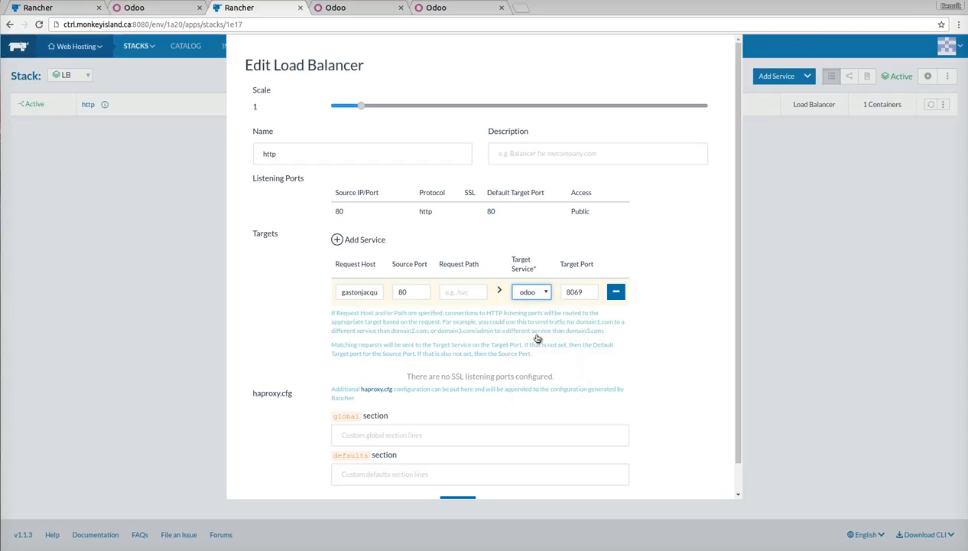
pyautogui.scroll(-1, 551, 357)
pyautogui.click(453, 476)
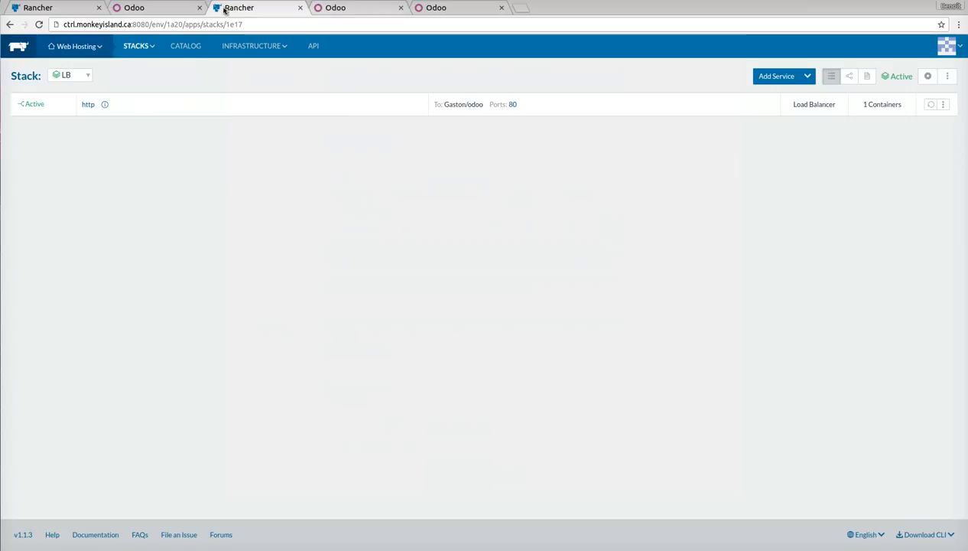
# Switch to the gastonjacques.com Odoo page and load the site's root address to check the new routing
pyautogui.click(170, 8)
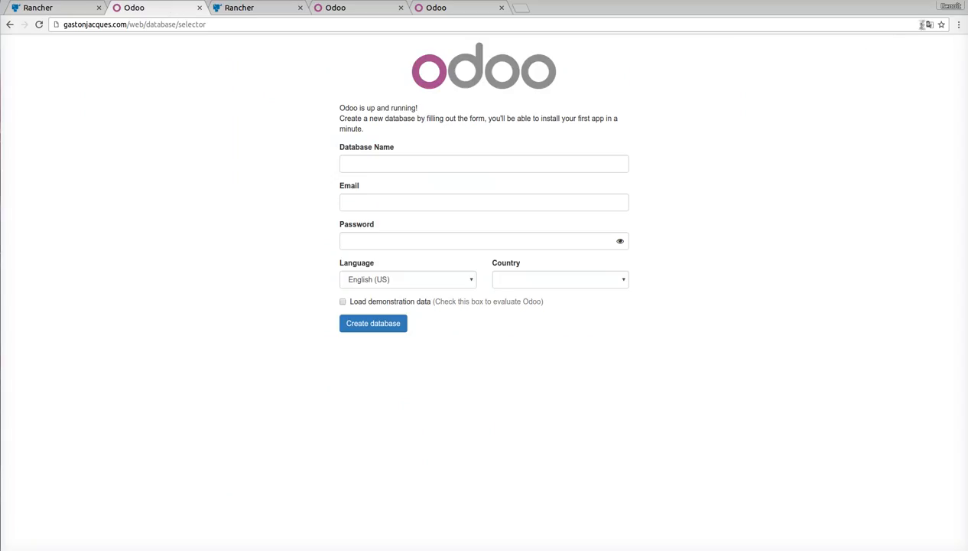
pyautogui.moveTo(129, 29); pyautogui.dragTo(240, 41)
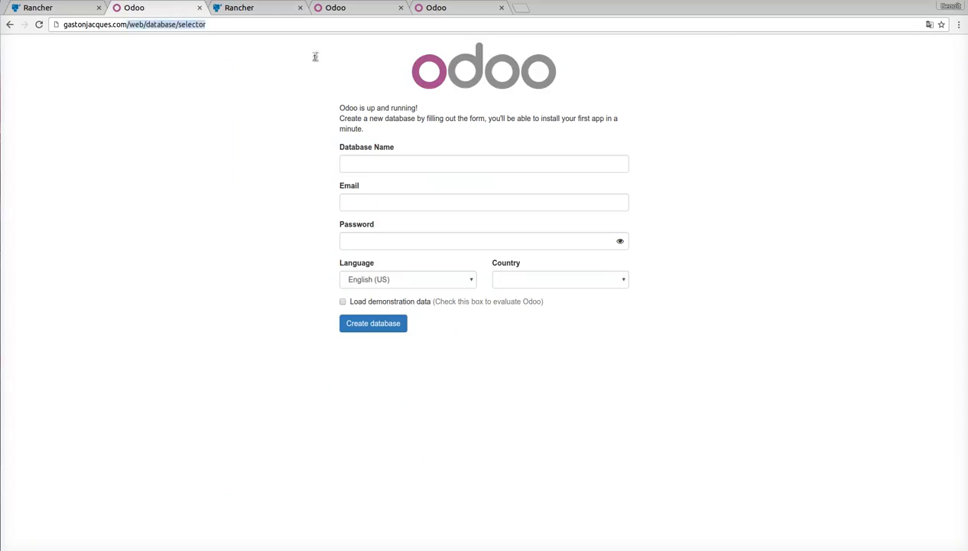
pyautogui.press('BackSpace')
pyautogui.press('Return')
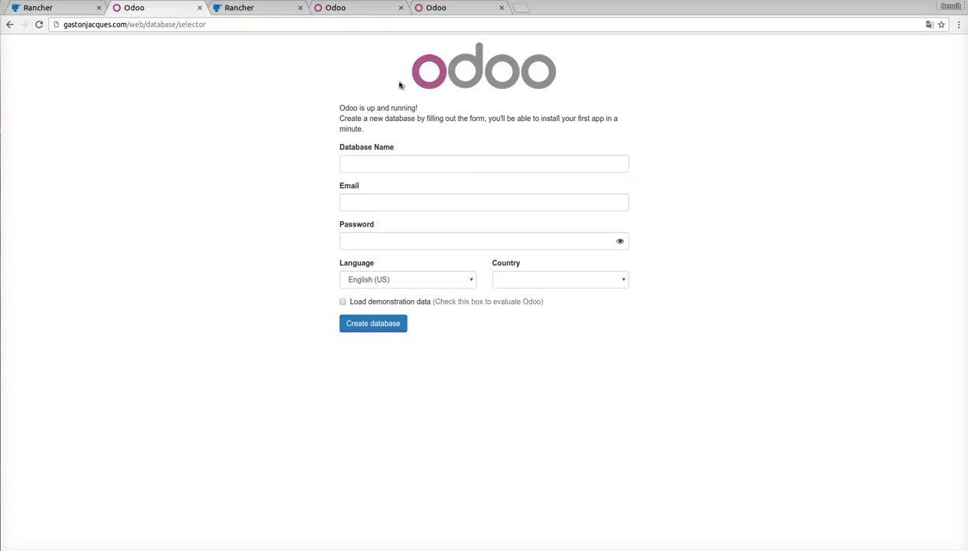
# Restart the http load balancer in Rancher and recheck the root address of gastonjacques.com
pyautogui.click(253, 8)
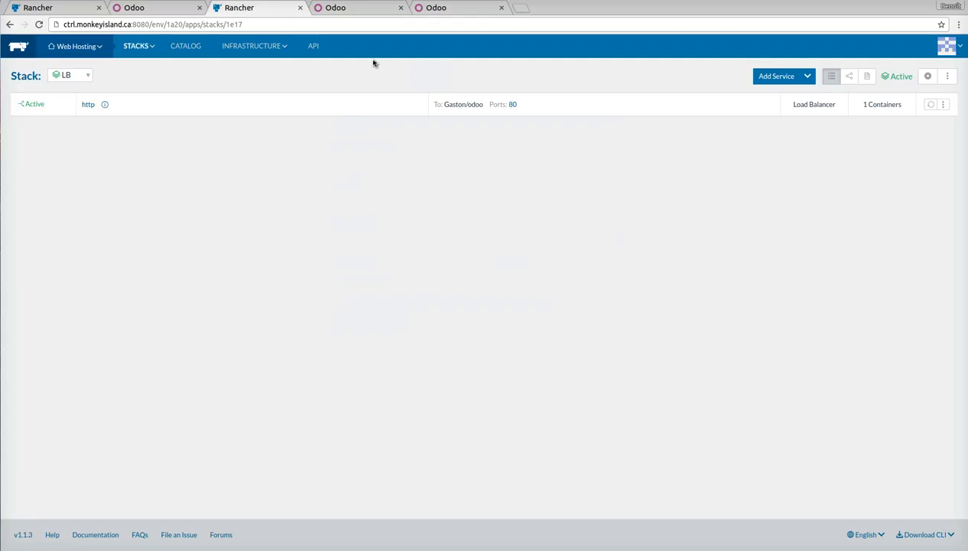
pyautogui.click(931, 105)
pyautogui.click(155, 8)
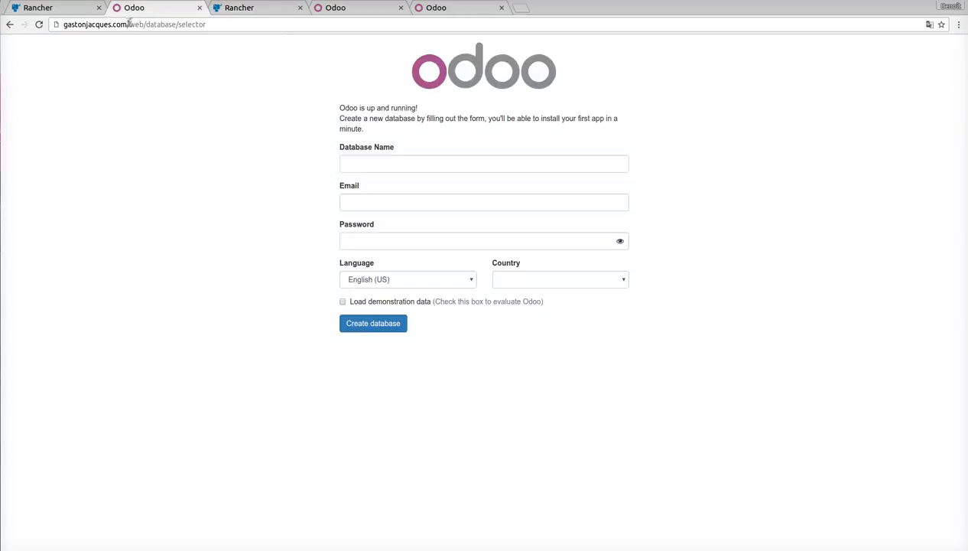
pyautogui.moveTo(130, 23); pyautogui.dragTo(309, 32)
pyautogui.press('BackSpace')
pyautogui.press('Return')
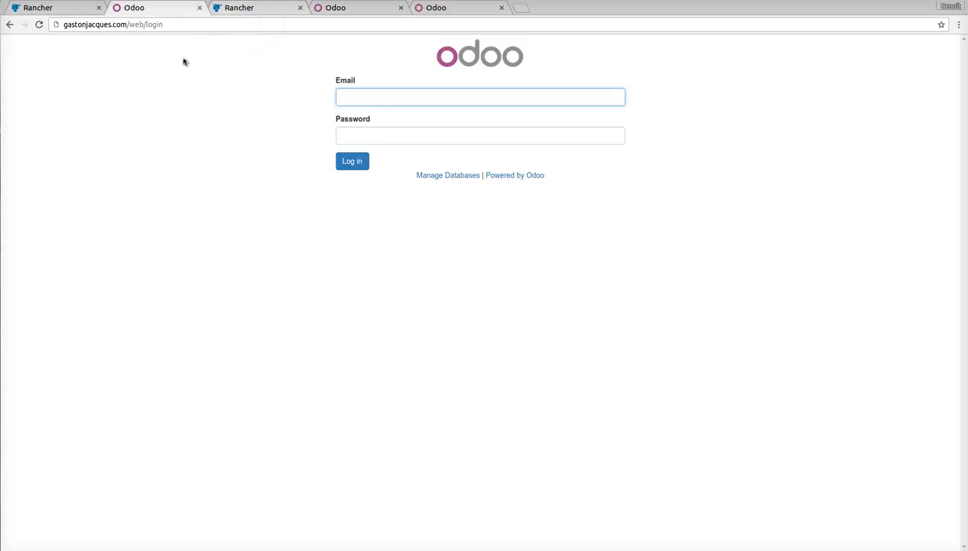
pyautogui.click(73, 7)
pyautogui.click(251, 7)
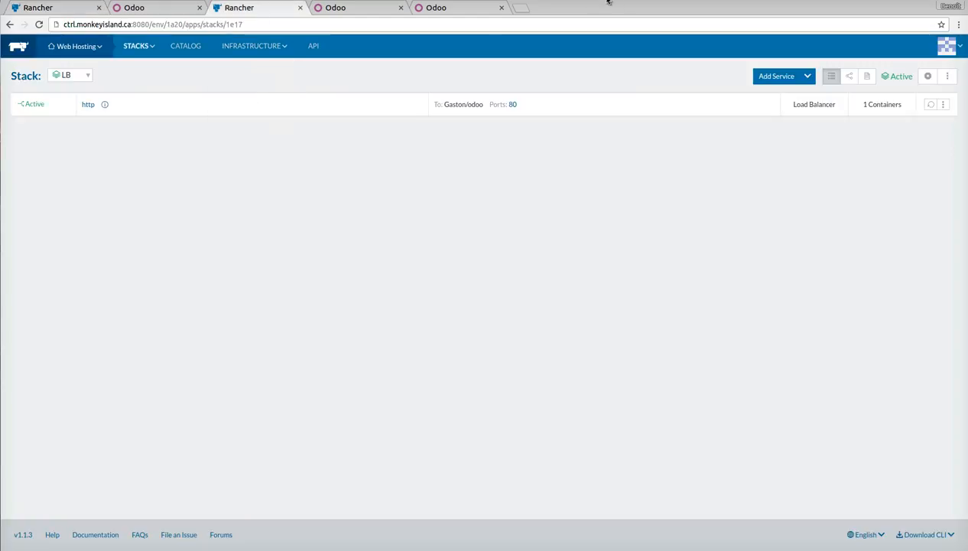